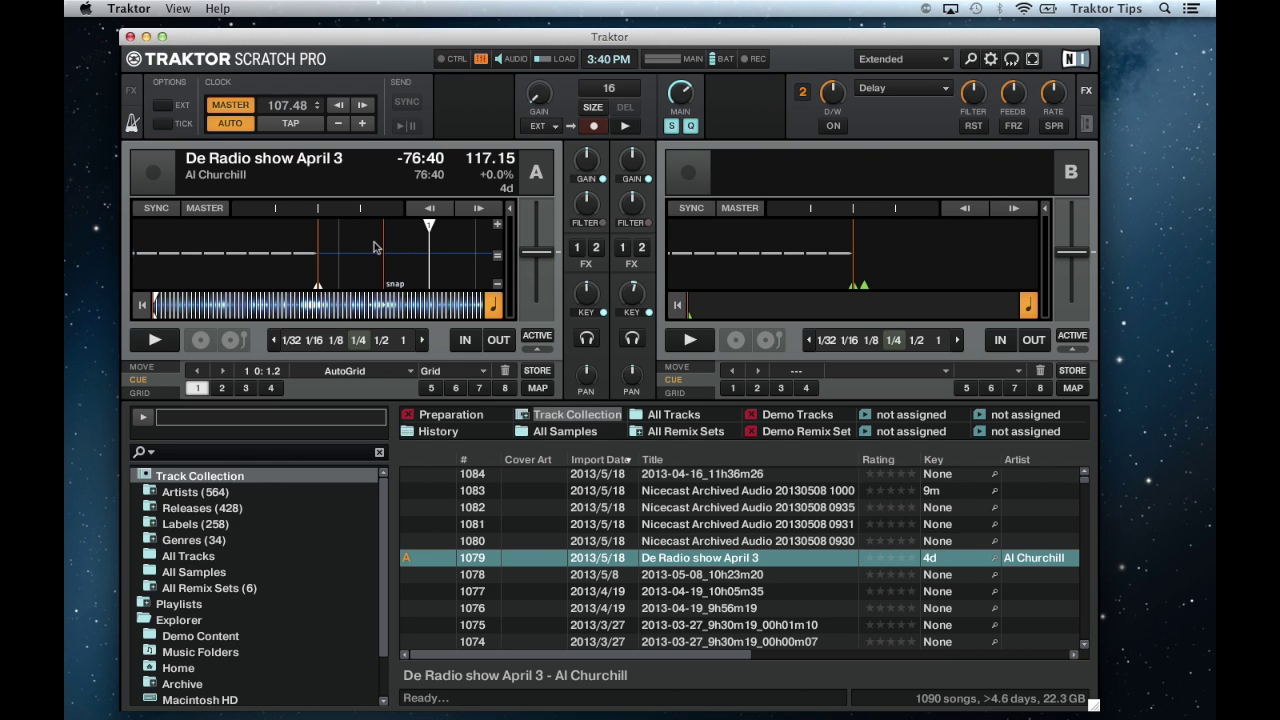
Step: Open TP2_keyboard_shortcuts.pdf from the Traktor manual's Documentation > Keyboard Shortcuts folder
click(220, 8)
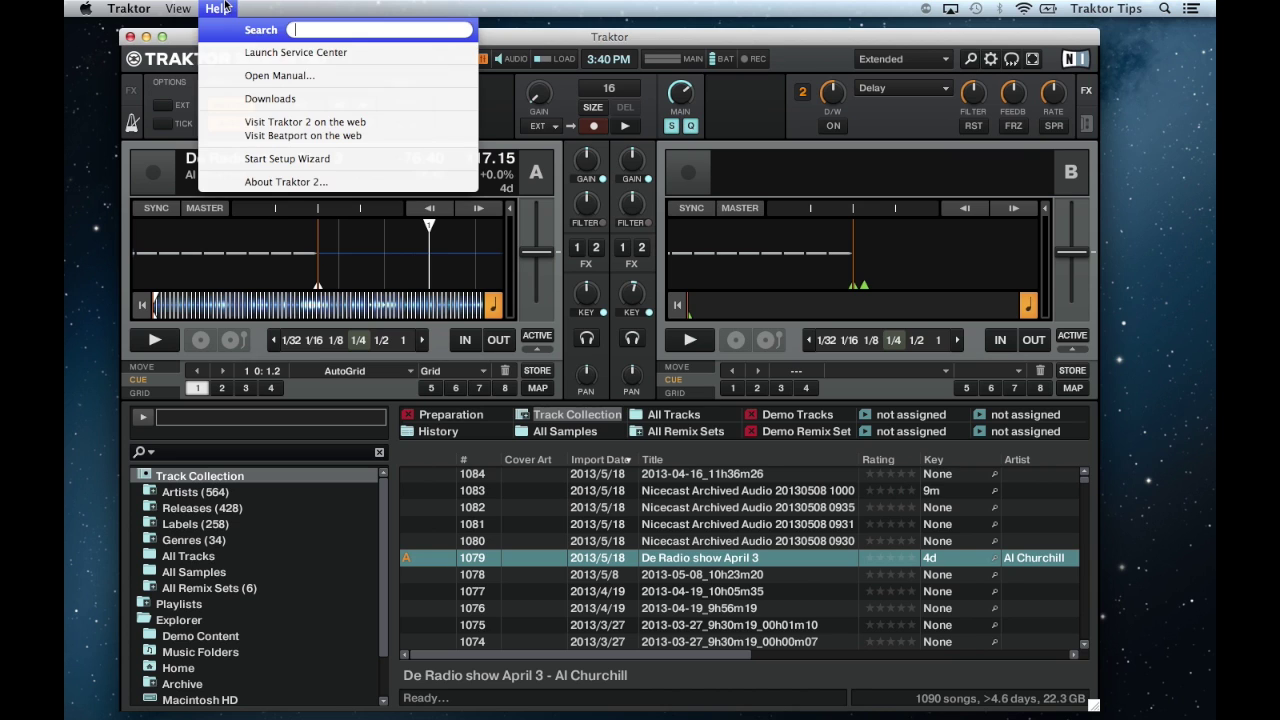
click(303, 78)
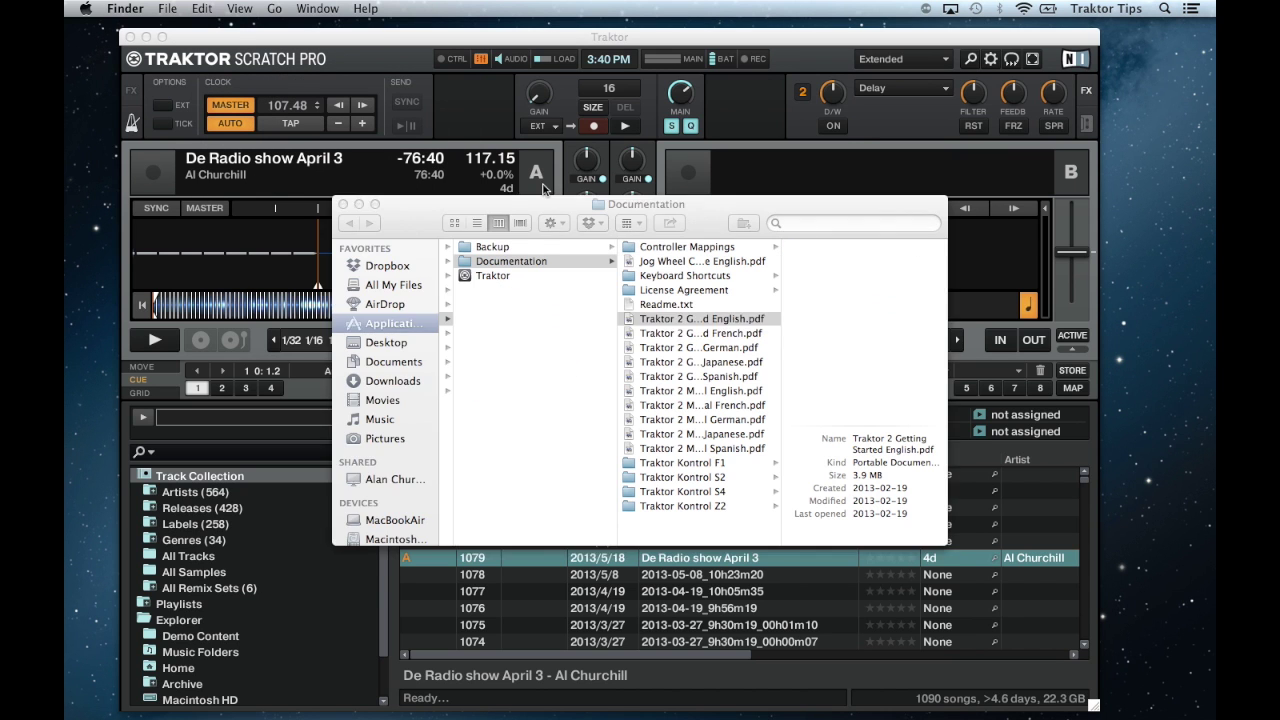
click(690, 276)
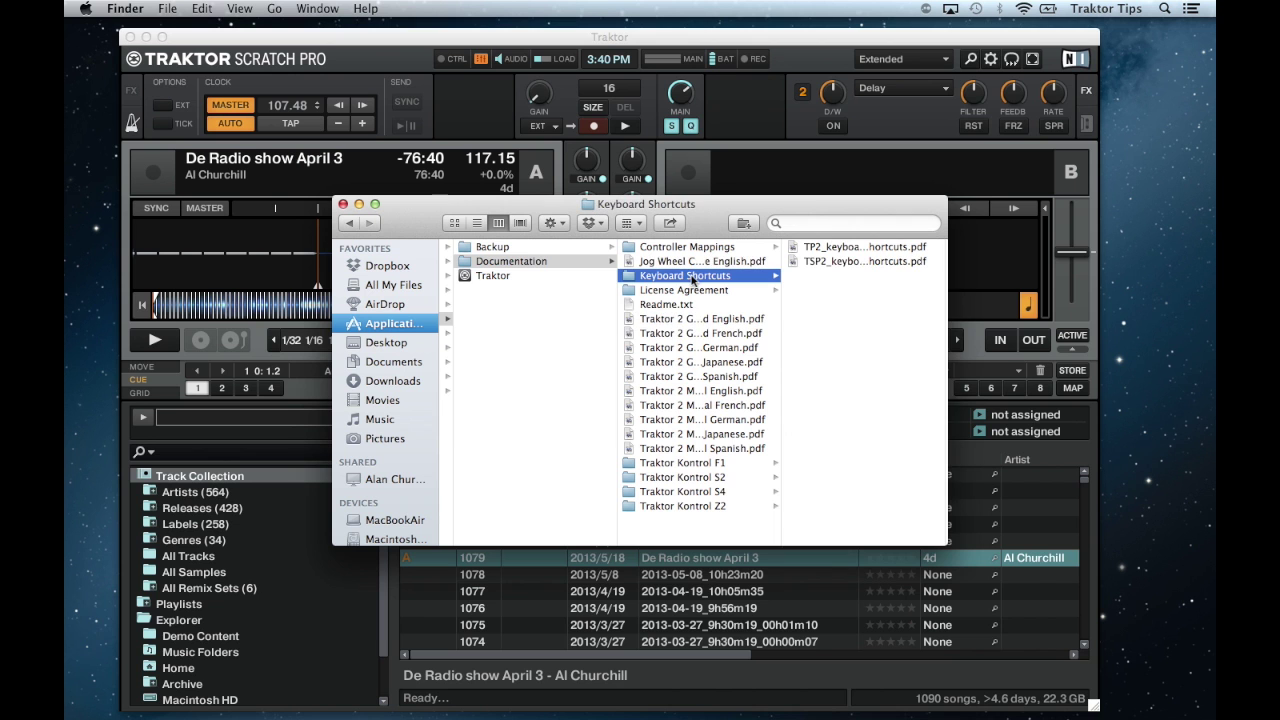
click(851, 252)
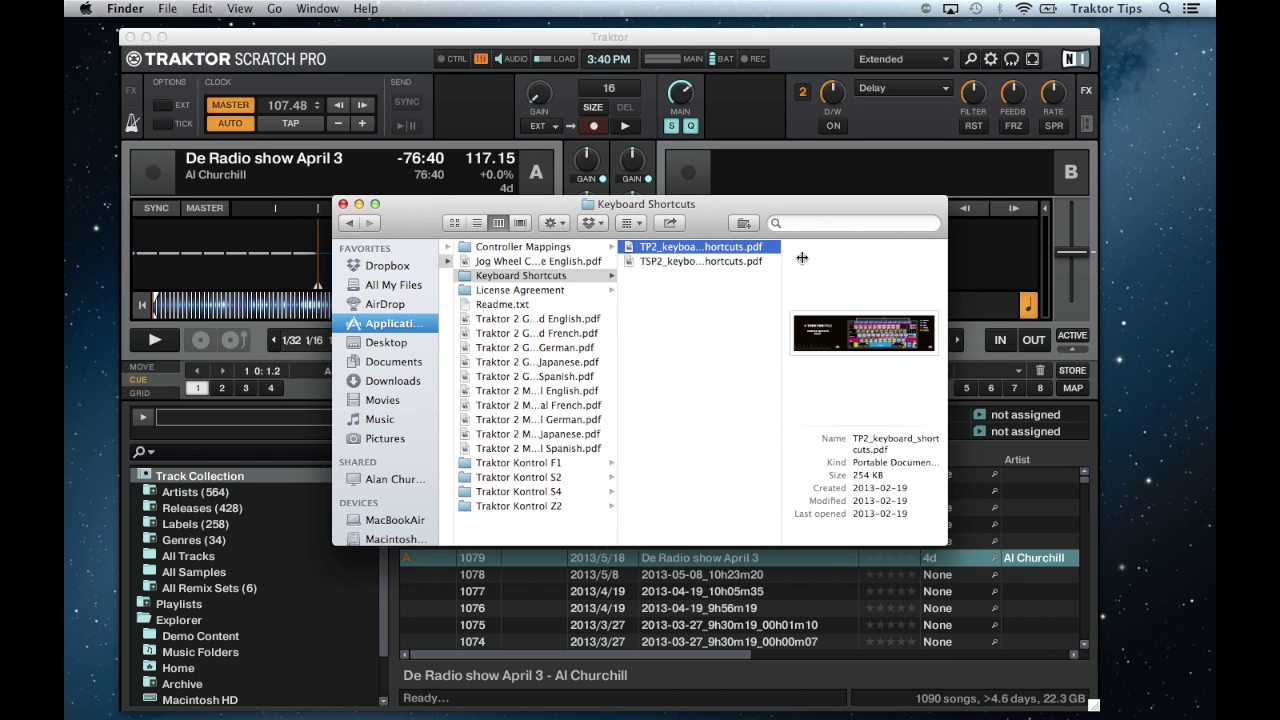
double_click(693, 255)
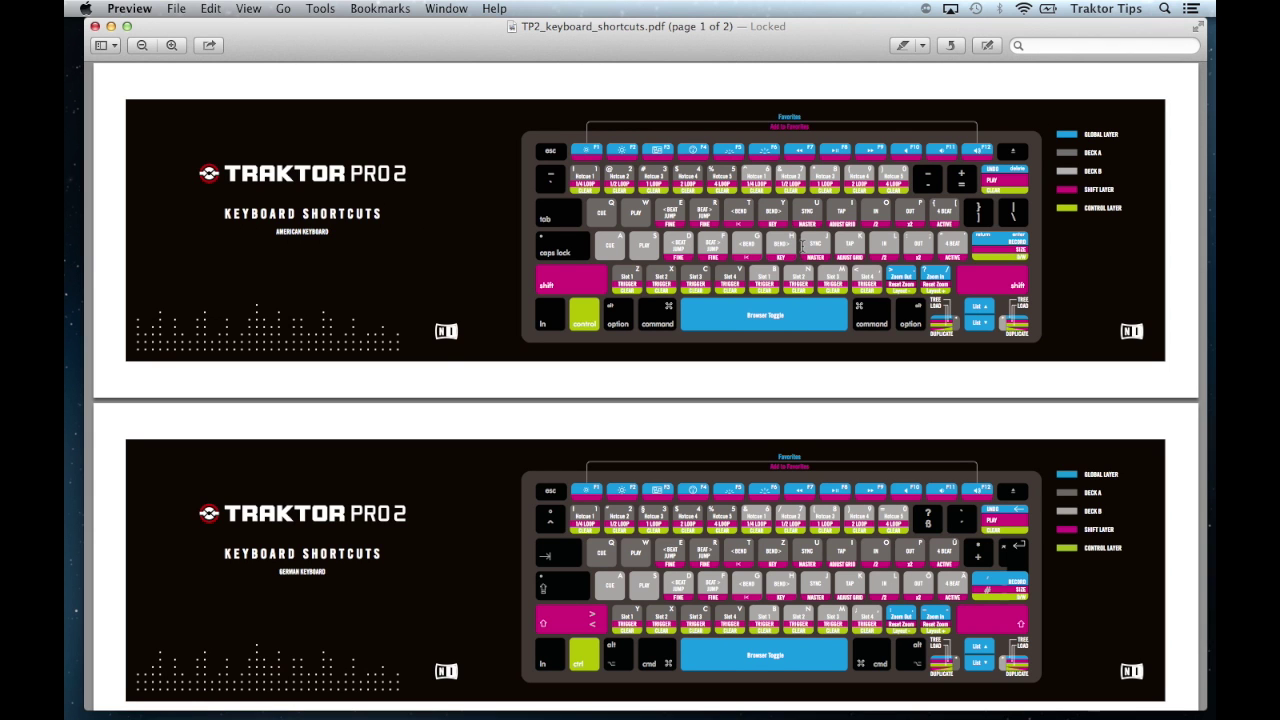
Step: Zoom into the American keyboard chart in Preview and point out the tilde key
scroll(802, 246, up, 5)
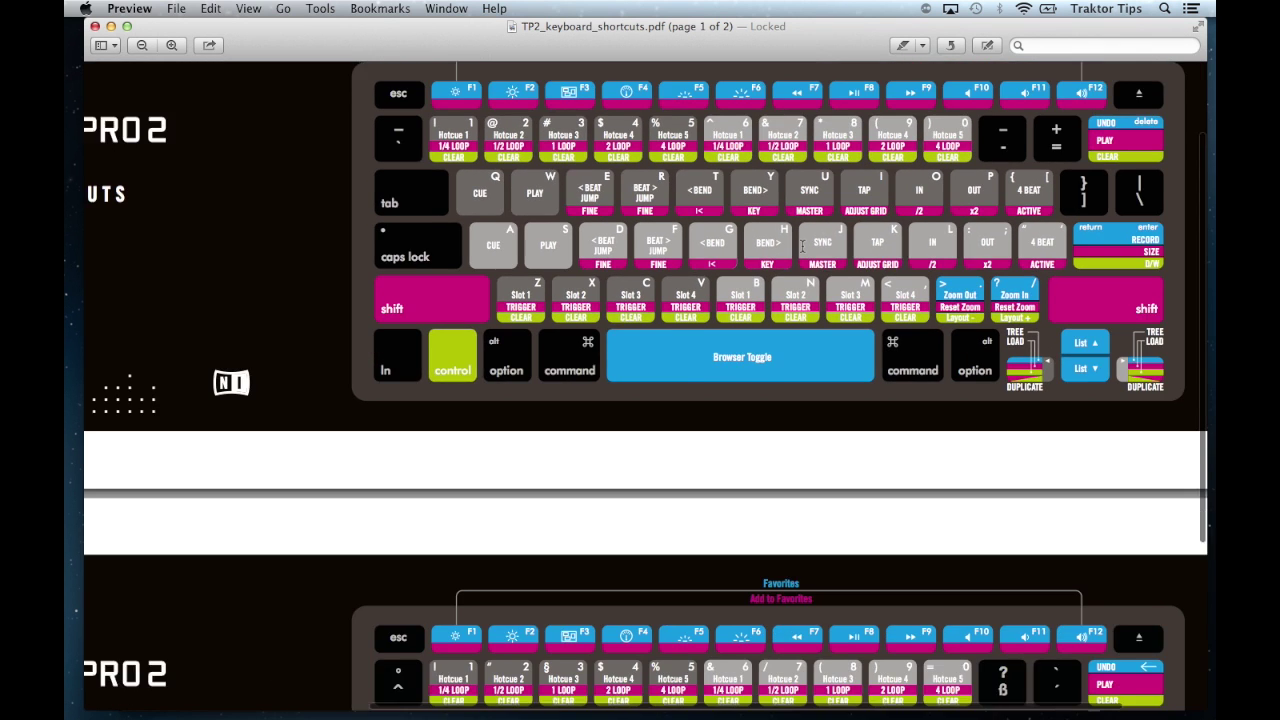
scroll(802, 246, down, 2)
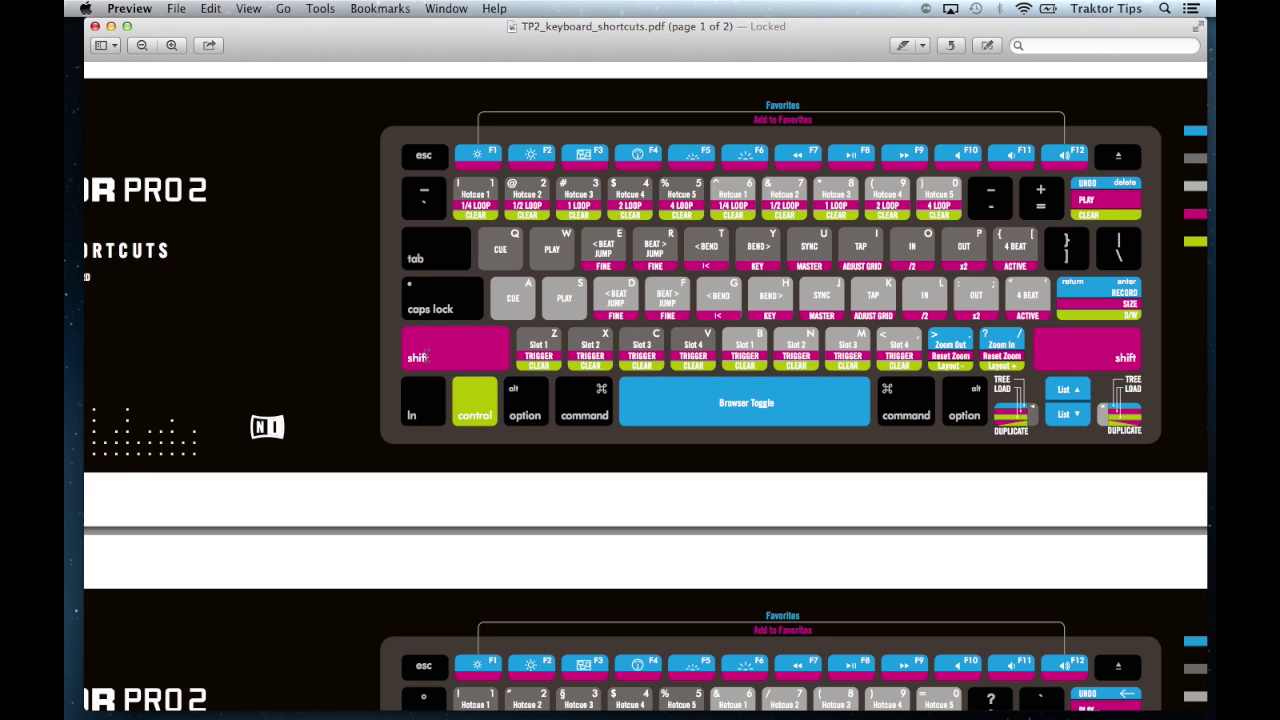
click(424, 196)
Step: Return to full-screen Traktor and show the default keyboard mapping in Controller Manager preferences
key(super+Tab)
key(super+Tab)
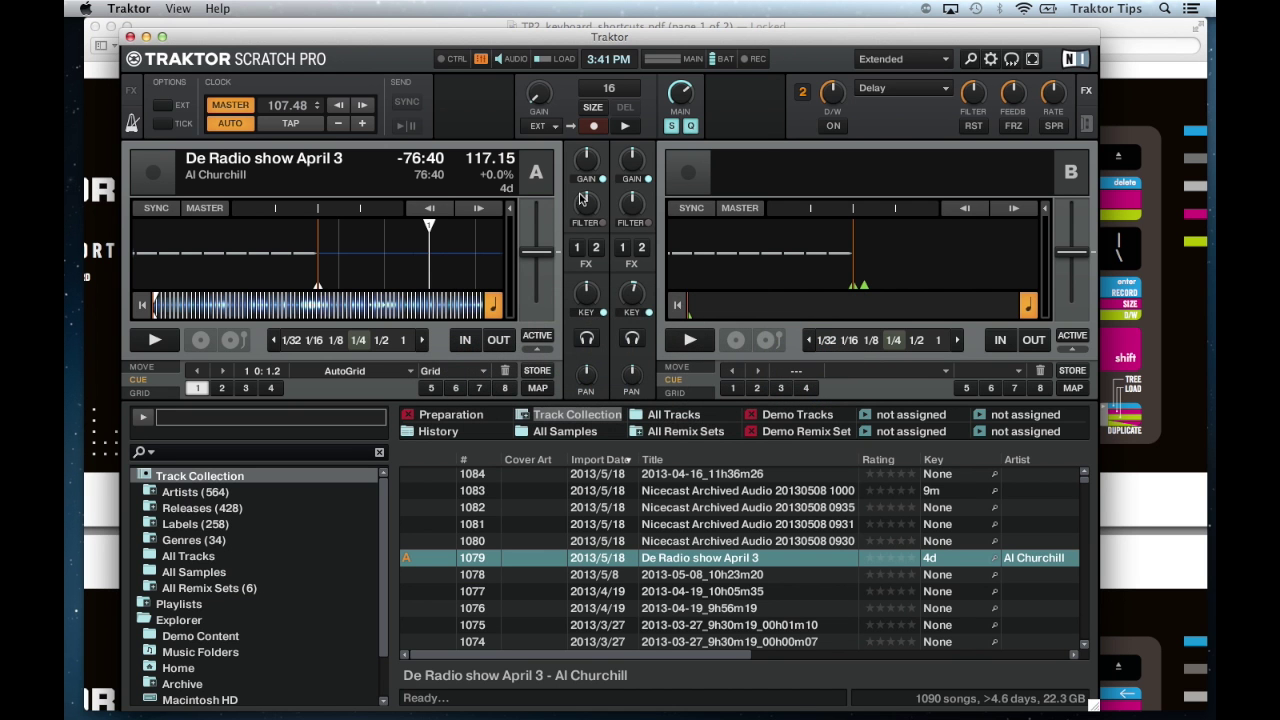
click(1032, 58)
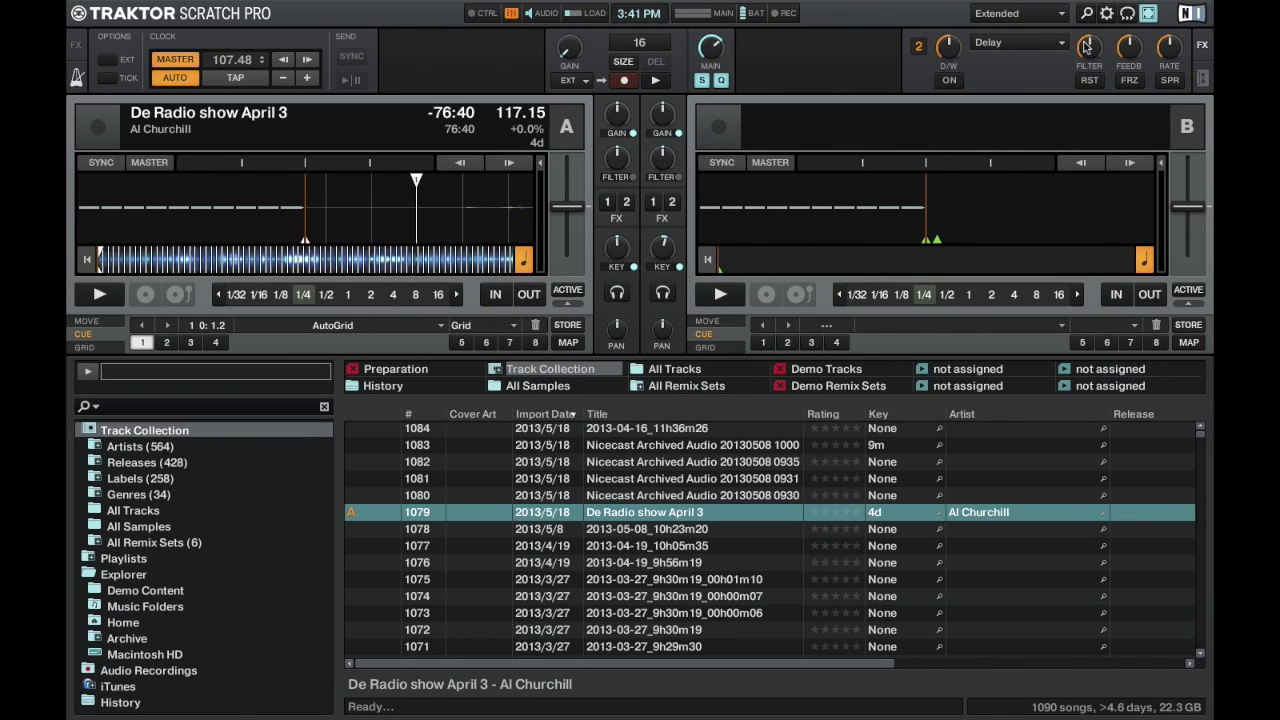
click(1106, 13)
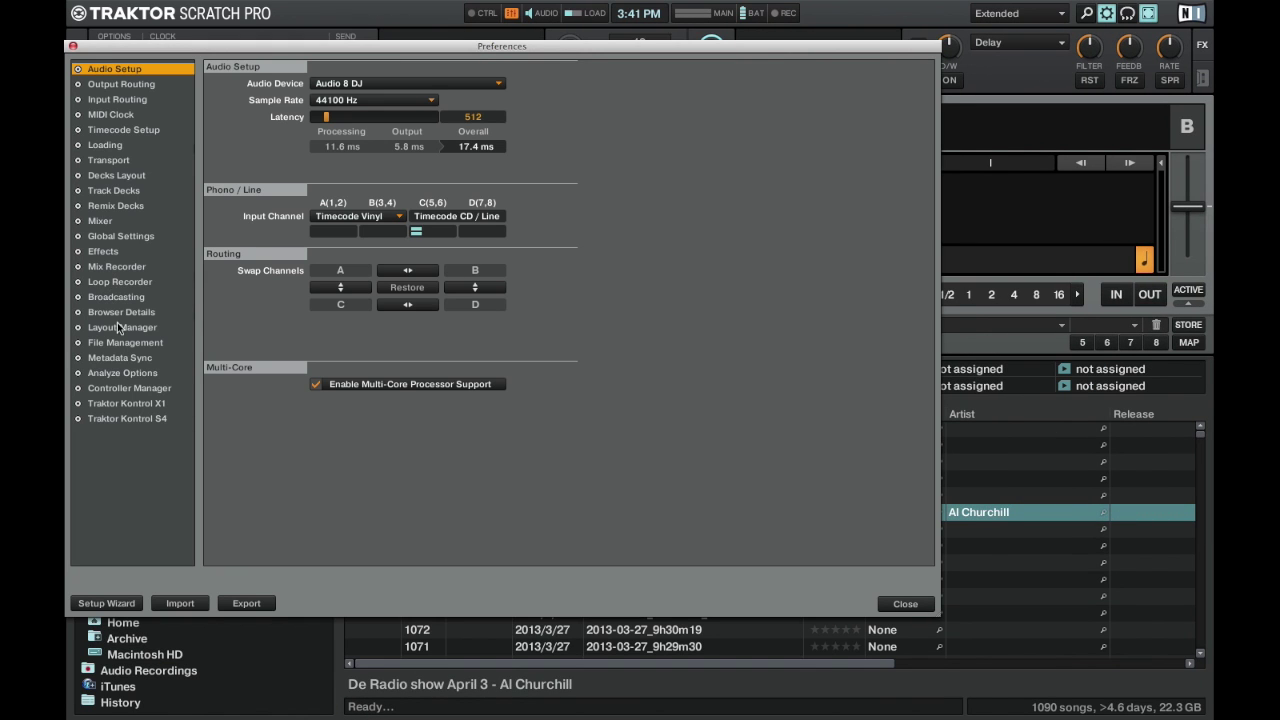
click(121, 389)
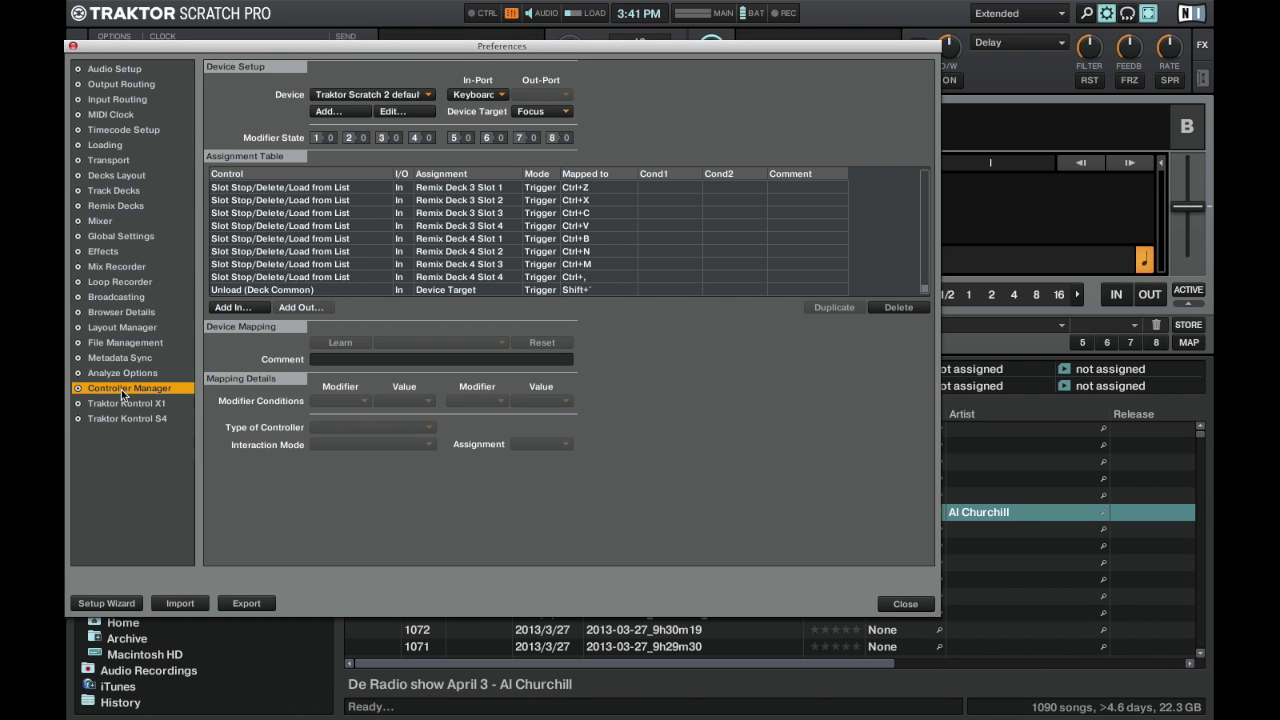
click(377, 97)
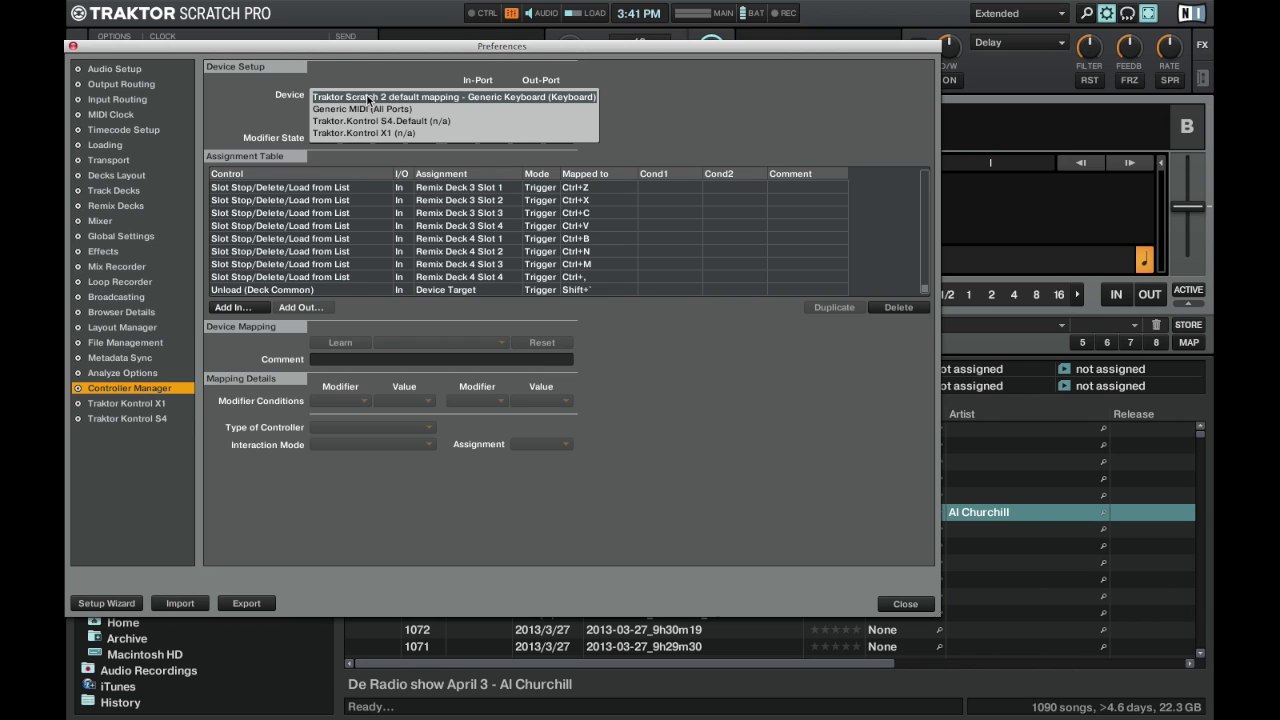
click(507, 101)
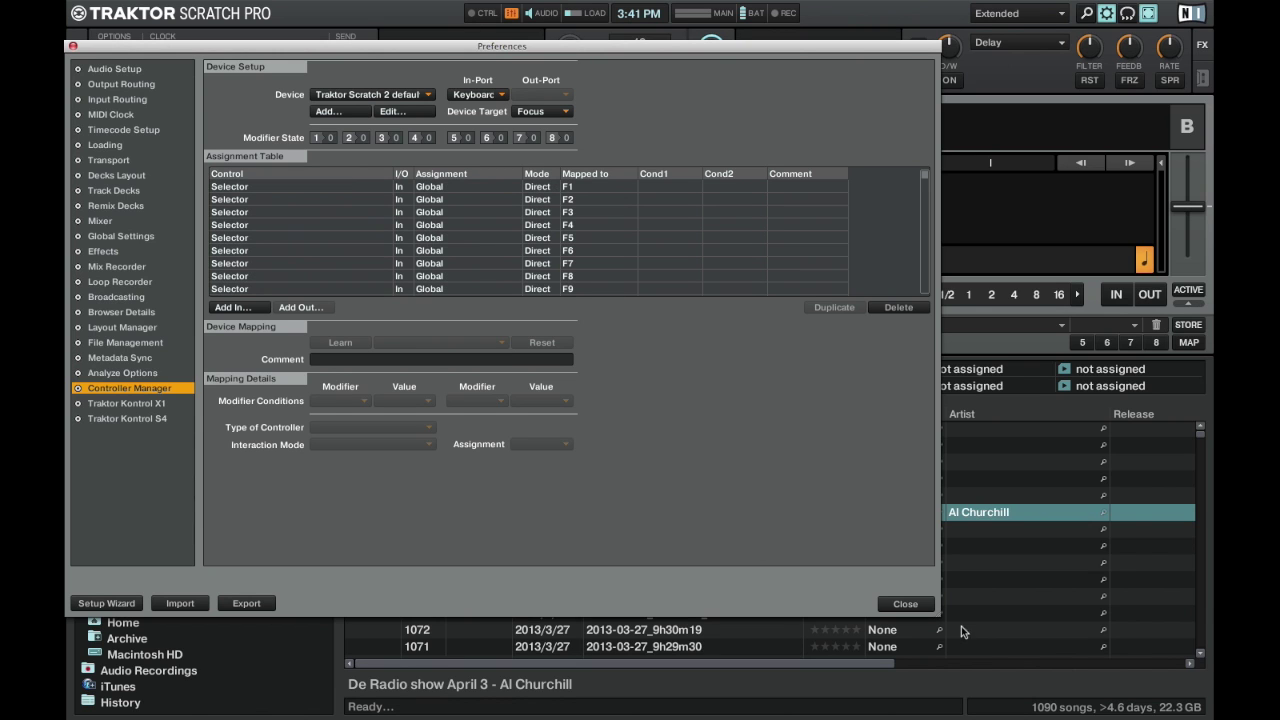
mouse_move(937, 612)
mouse_down()
mouse_move(582, 616)
mouse_move(972, 666)
mouse_up()
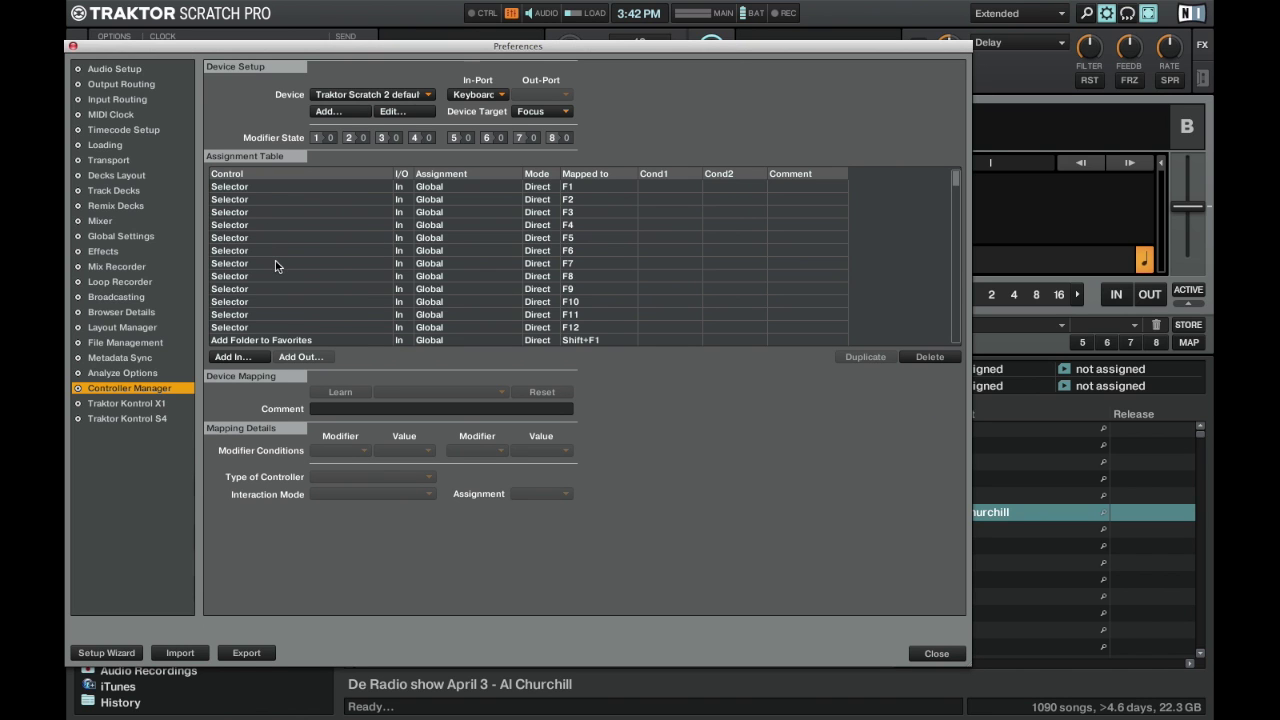
Step: Scroll to the Assignment Table's end and select the existing Unload (Deck Common) assignment
scroll(275, 260, down, 2)
scroll(277, 266, down, 1)
scroll(277, 266, down, 1)
scroll(277, 266, down, 1)
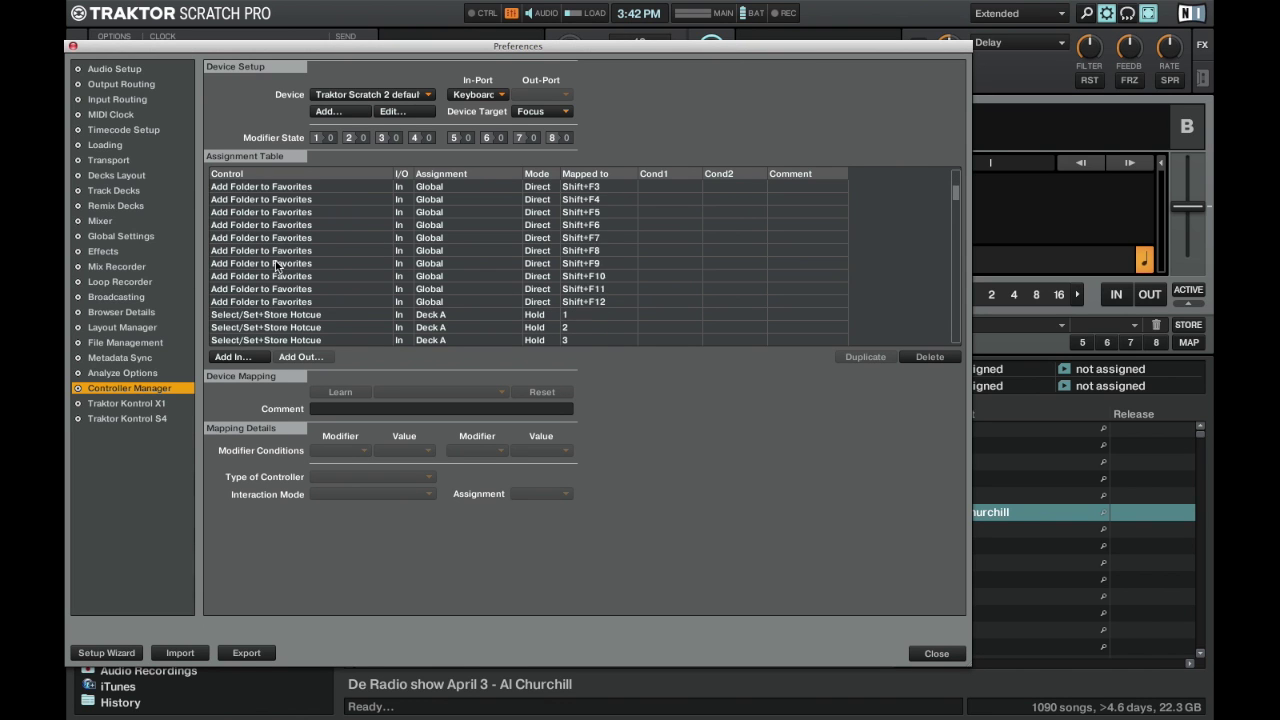
scroll(277, 266, down, 1)
scroll(277, 266, down, 1)
scroll(277, 266, down, 2)
scroll(277, 266, down, 1)
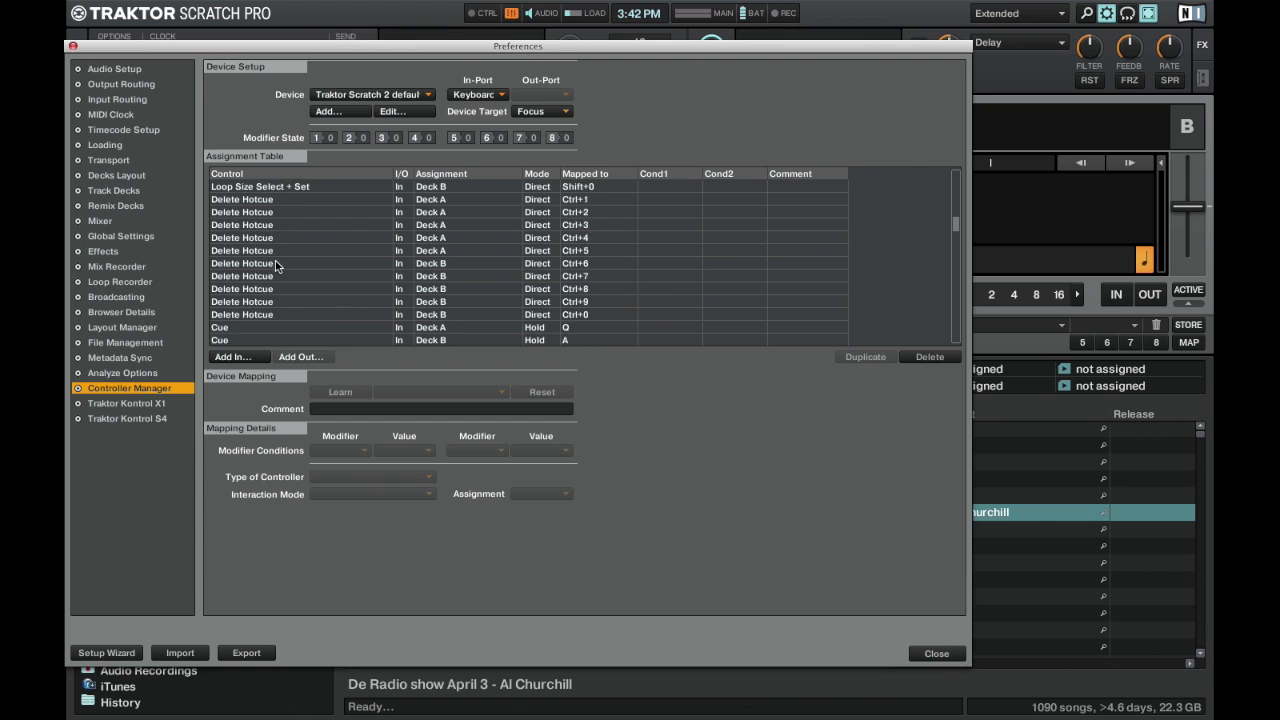
scroll(277, 266, down, 1)
scroll(277, 266, down, 1)
scroll(277, 266, down, 1)
scroll(277, 266, down, 1)
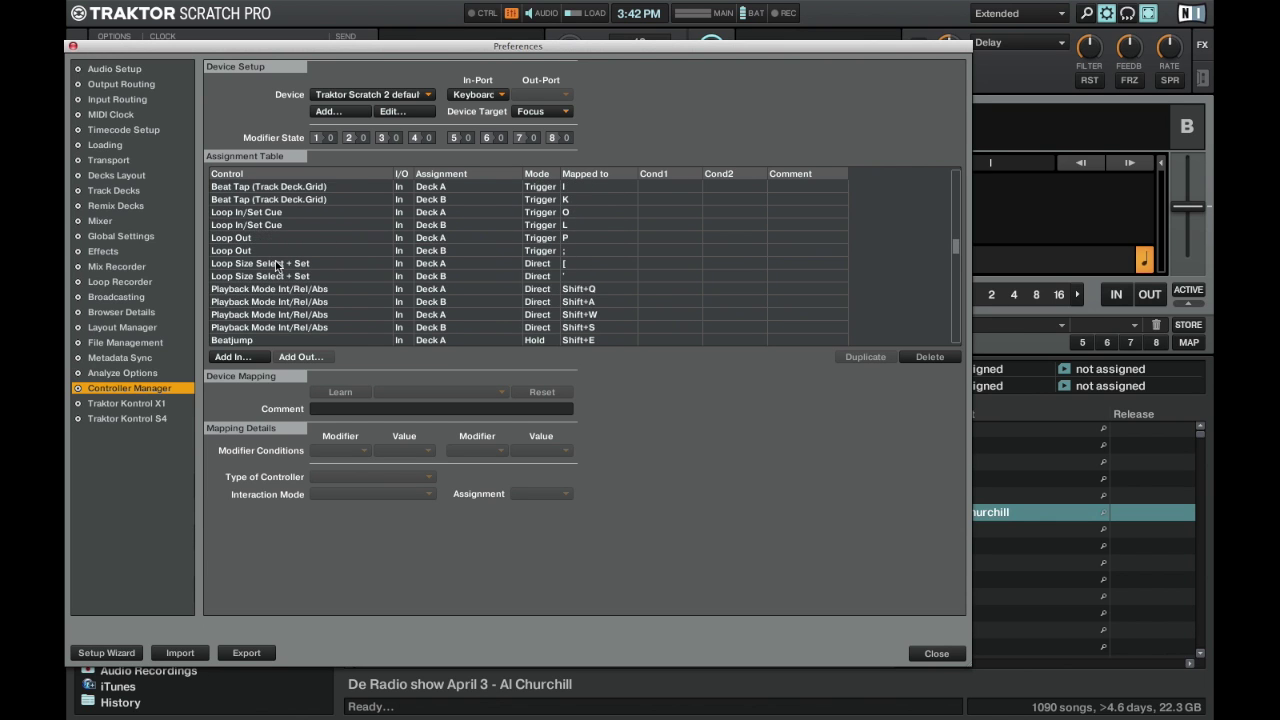
scroll(277, 266, down, 1)
scroll(277, 266, down, 1)
scroll(277, 266, down, 1)
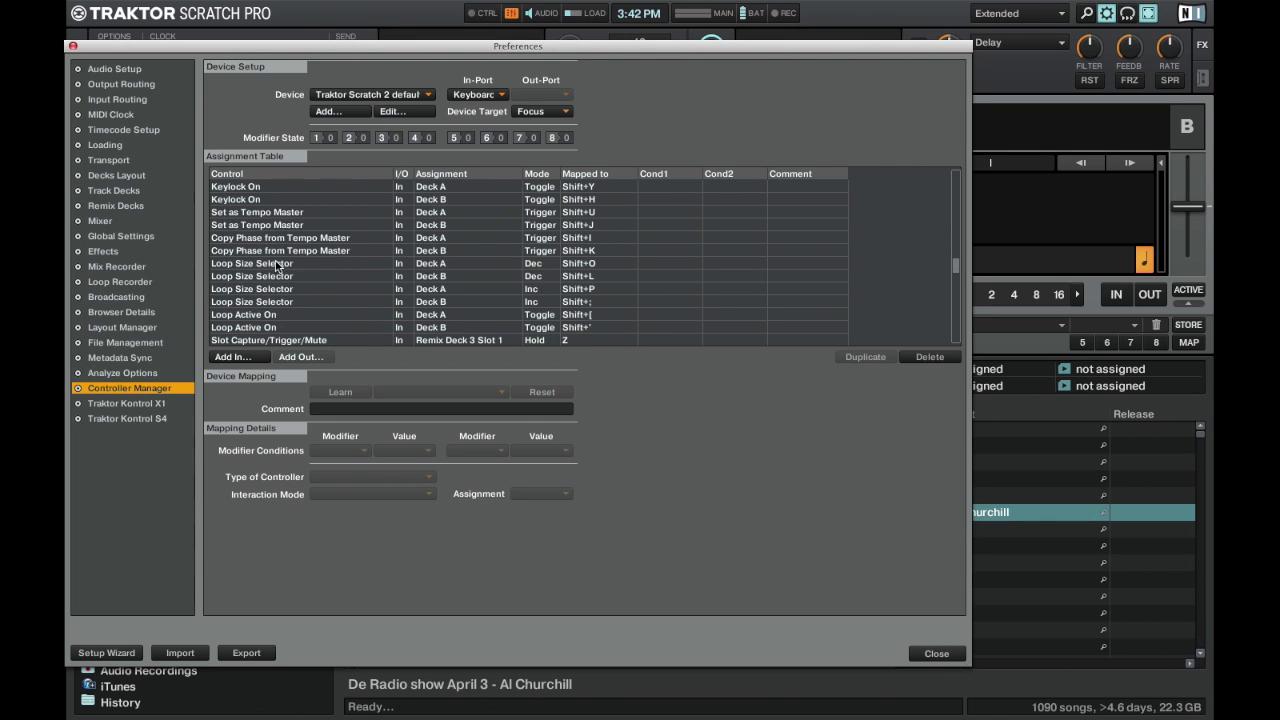
scroll(277, 266, down, 3)
scroll(277, 266, down, 2)
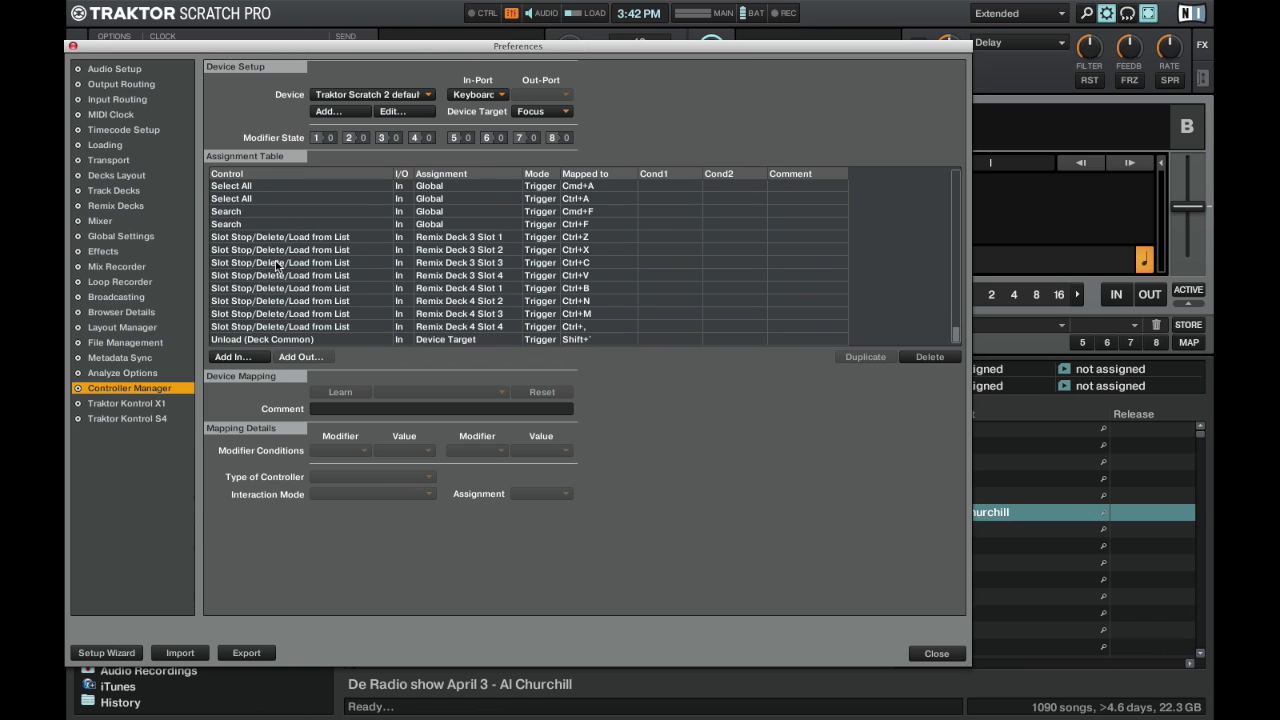
click(277, 341)
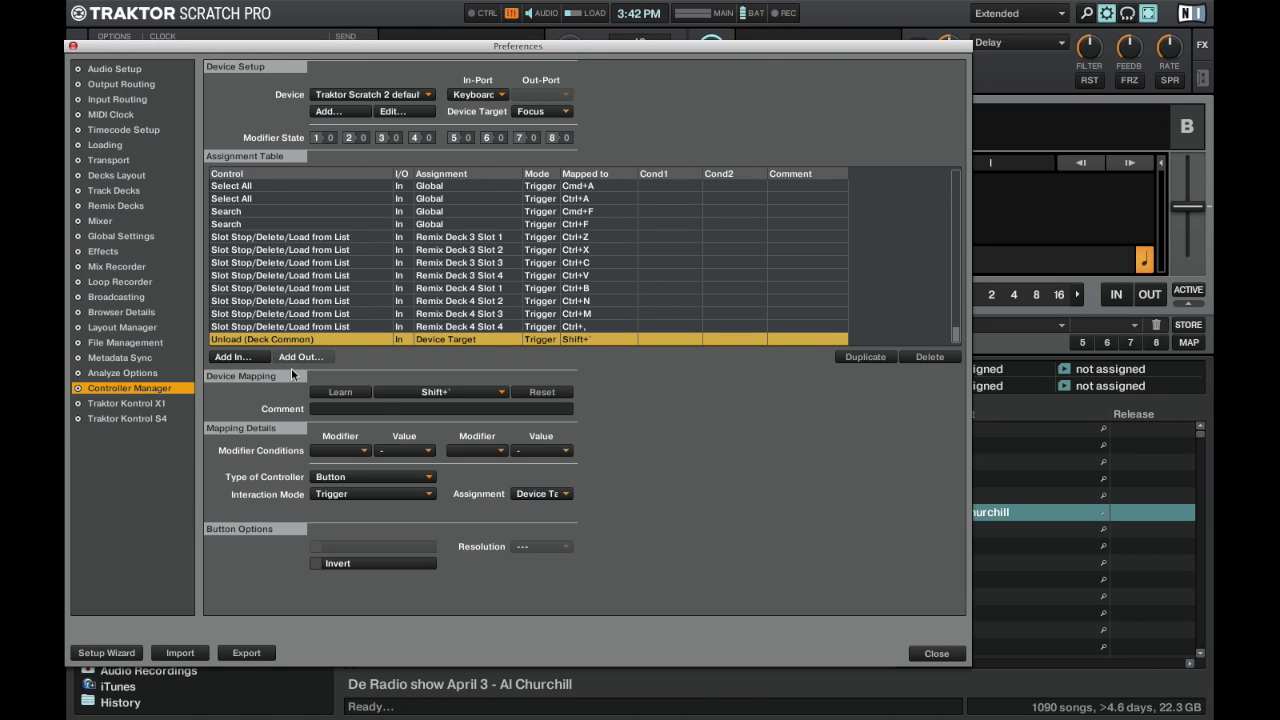
Step: Add an Unload (Deck Common) assignment and learn Shift+` (tilde) as its key
click(238, 358)
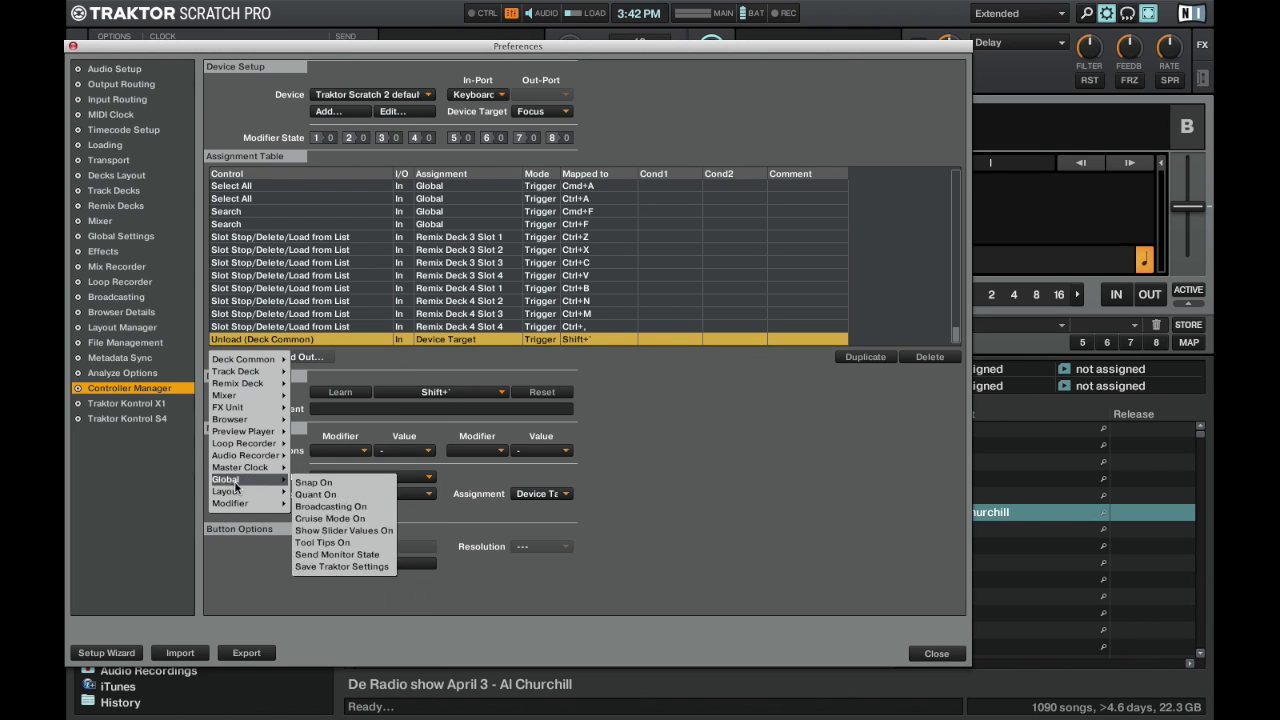
mouse_move(243, 359)
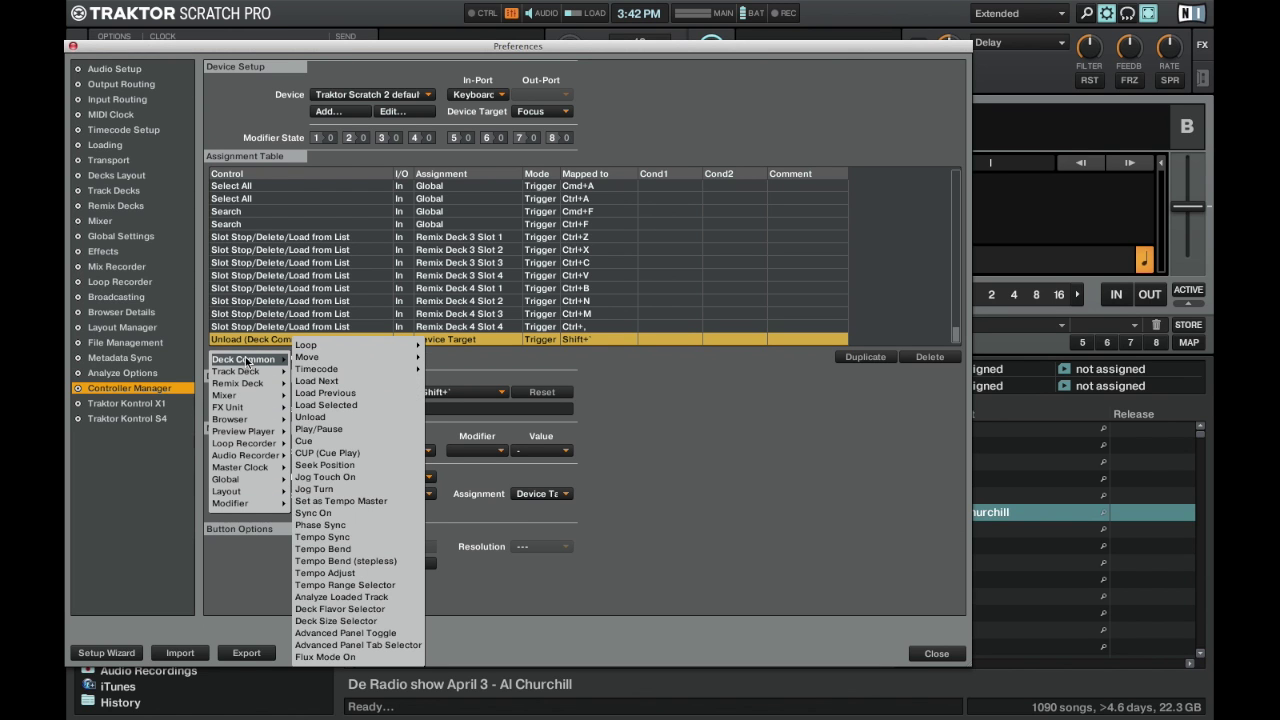
click(319, 419)
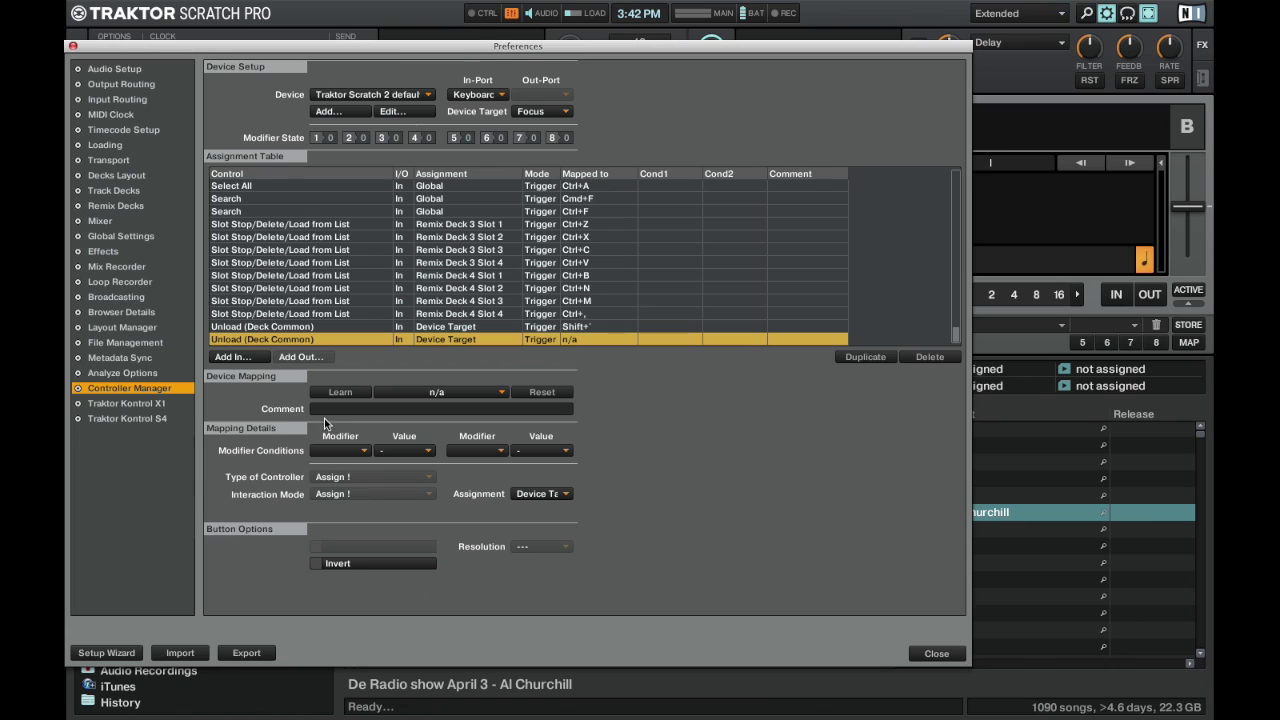
click(340, 392)
key(shift+grave)
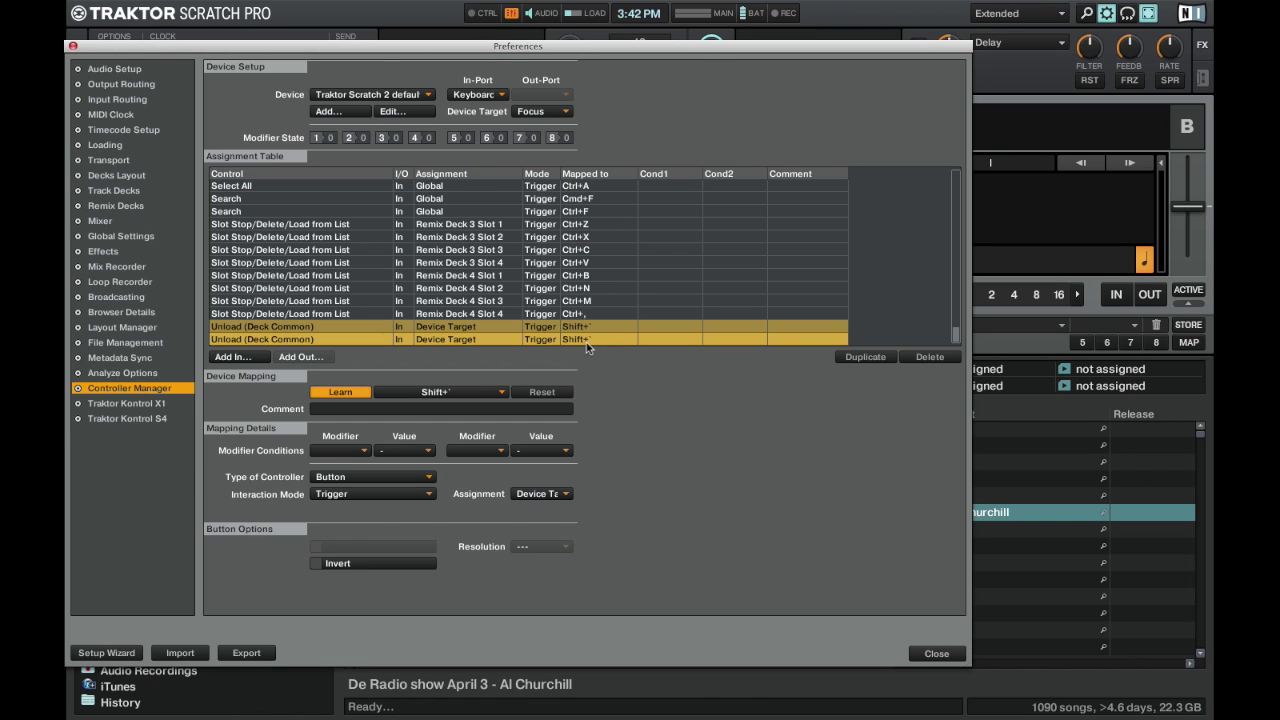
click(331, 393)
Step: Delete the duplicate Unload row and review the remaining Unload assignment's mapping
click(930, 357)
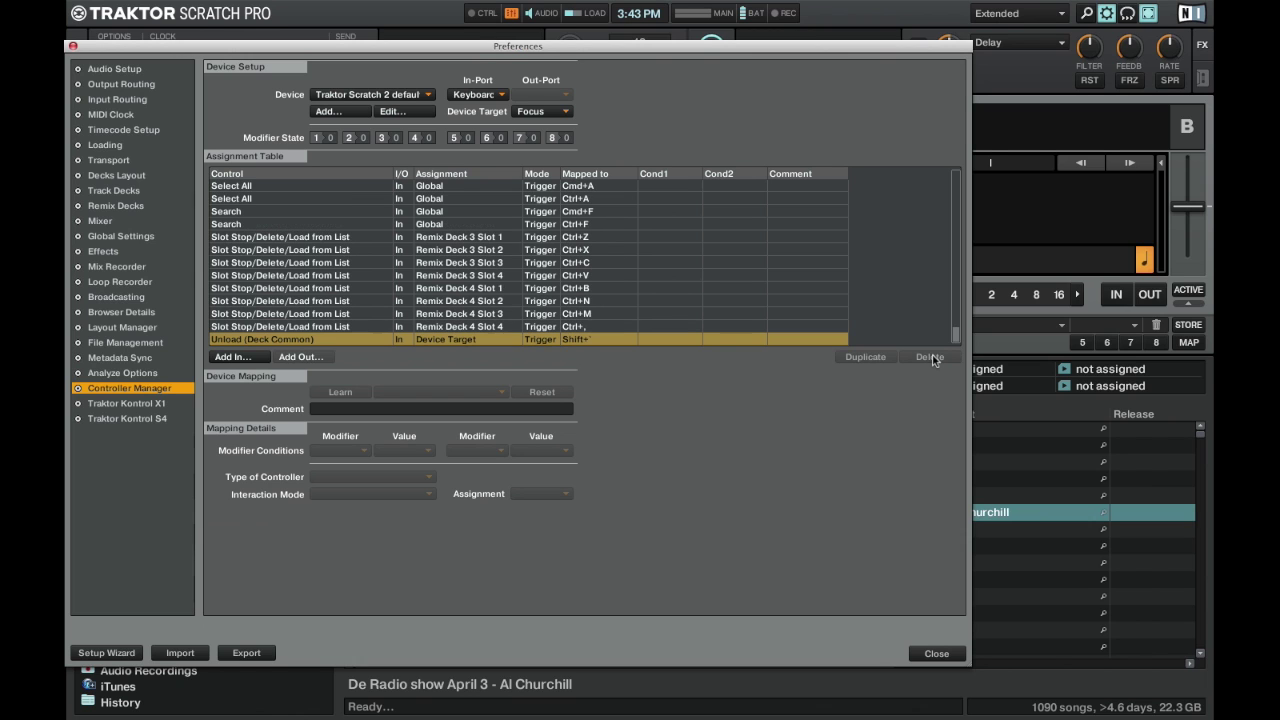
click(410, 315)
click(406, 340)
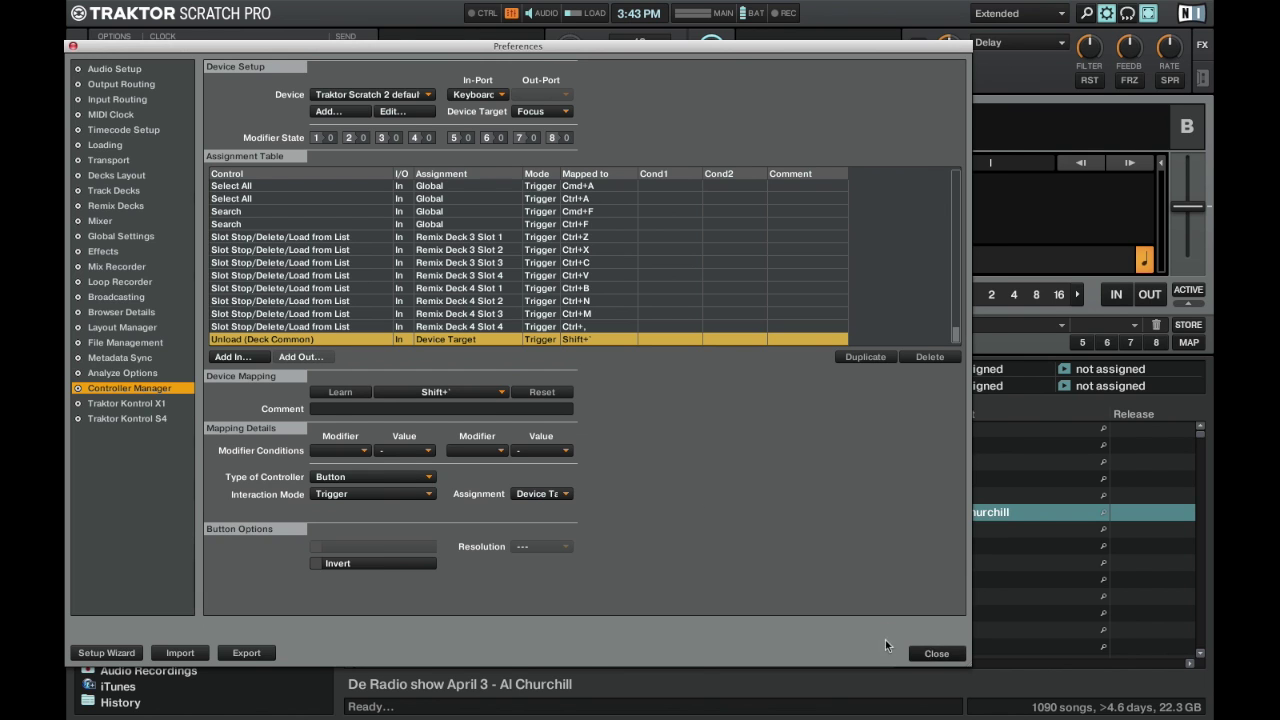
Step: Close the Preferences and make deck A the focused deck
click(936, 653)
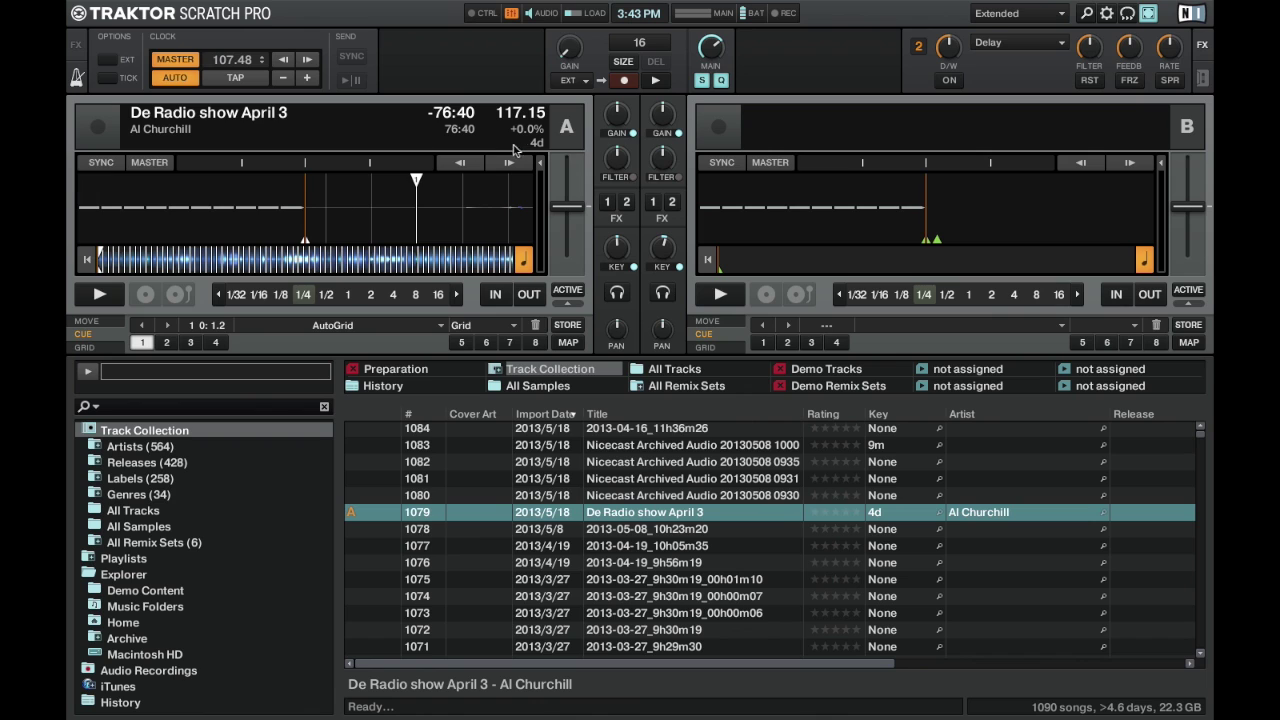
click(566, 140)
click(400, 135)
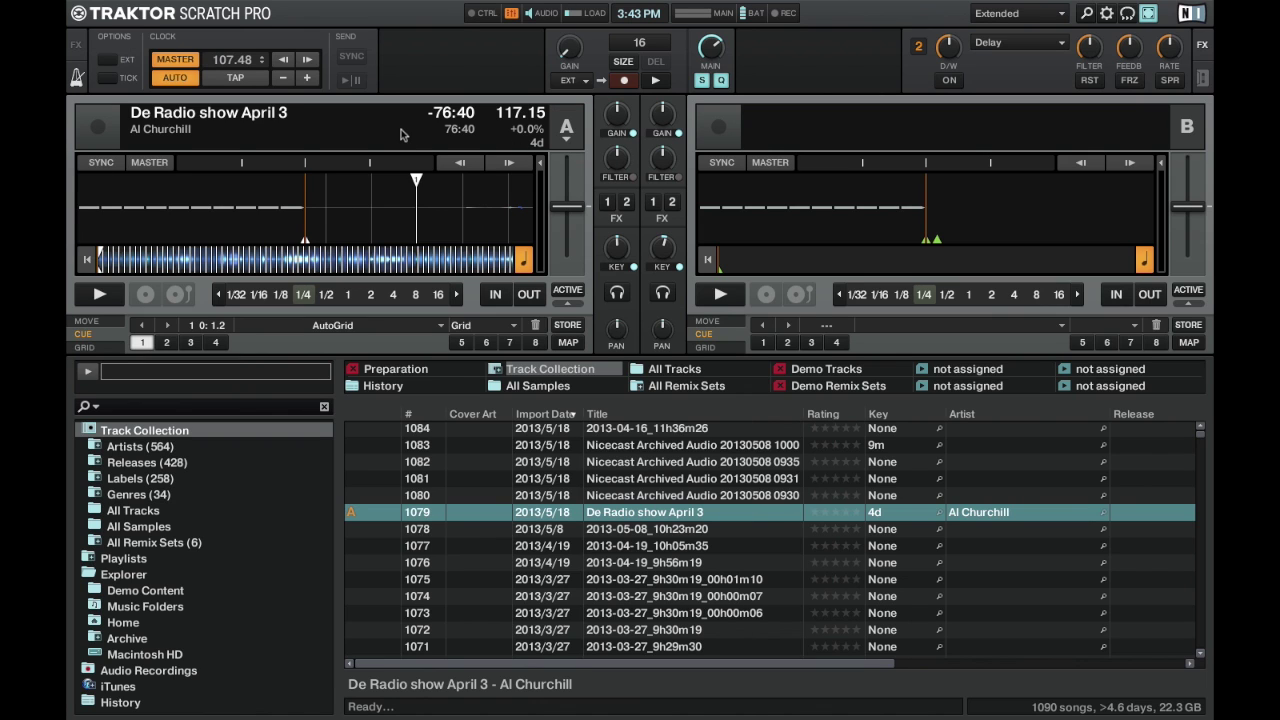